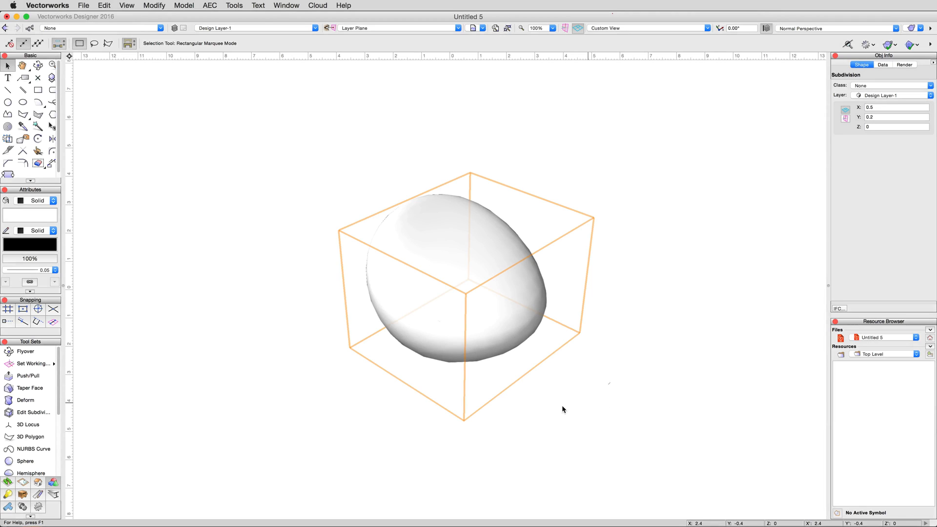
Delete the existing egg-shaped subdivision object from the drawing
{"action": "left_click", "coordinate": [50, 413]}
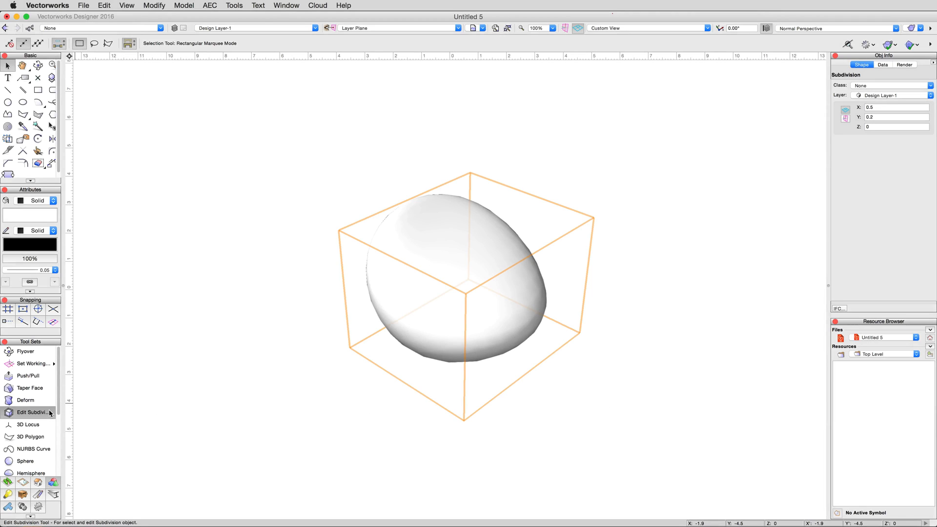
{"action": "left_click", "coordinate": [7, 65]}
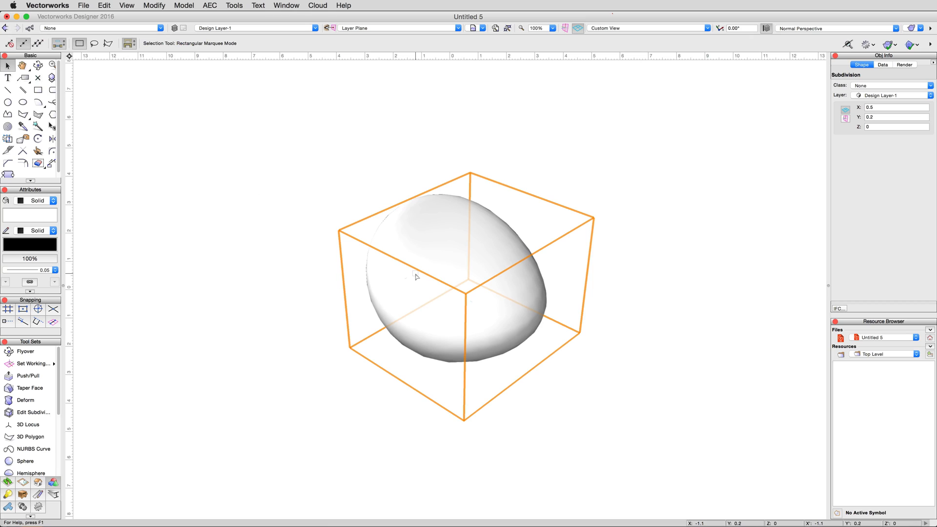
{"action": "key", "text": "Delete"}
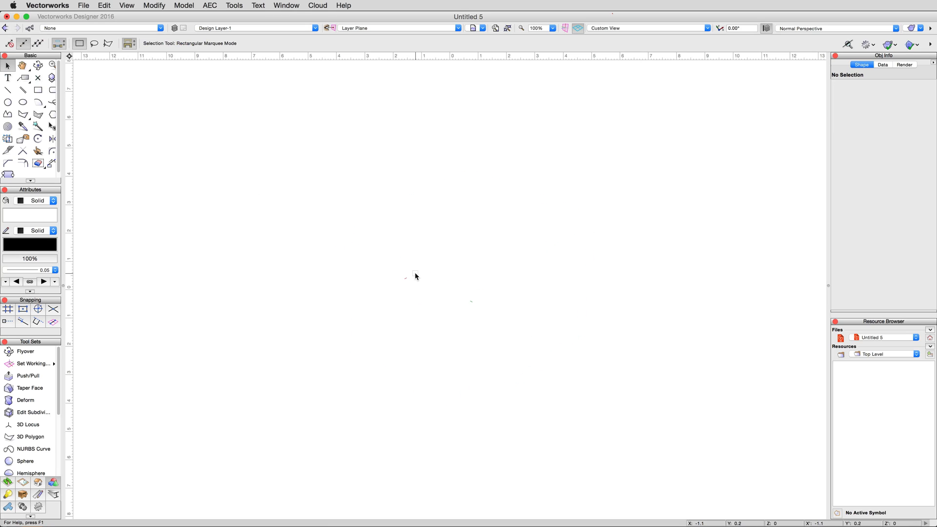
Create a Sphere subdivision primitive of size 3, centered near the middle of the drawing
{"action": "double_click", "coordinate": [34, 413]}
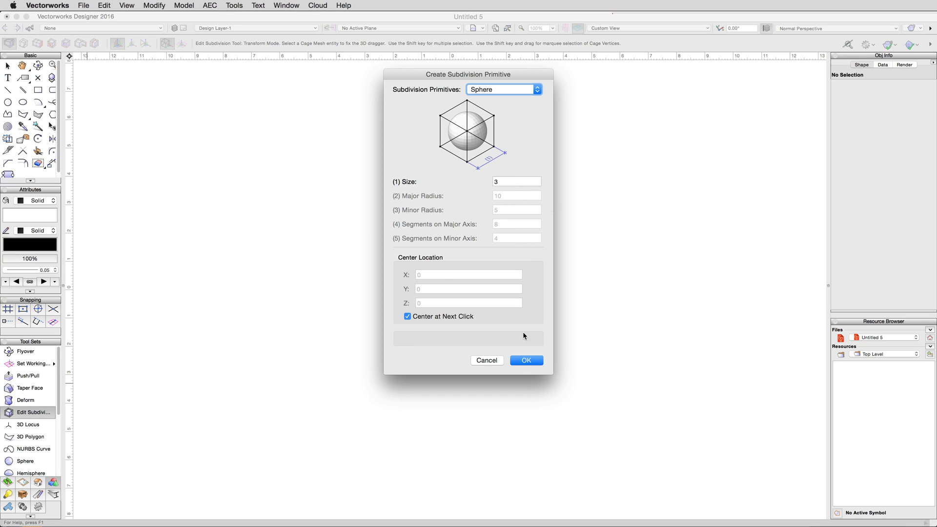
{"action": "left_click", "coordinate": [524, 361]}
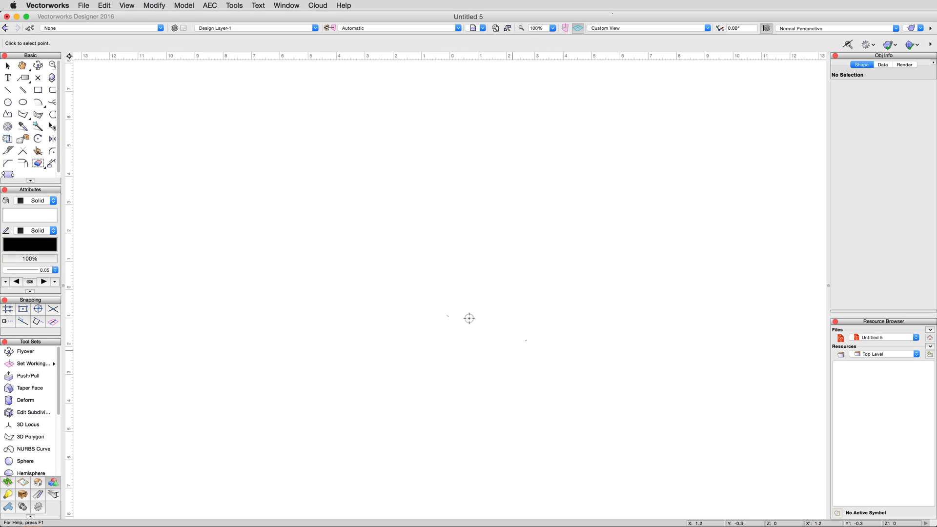
{"action": "left_click", "coordinate": [437, 283]}
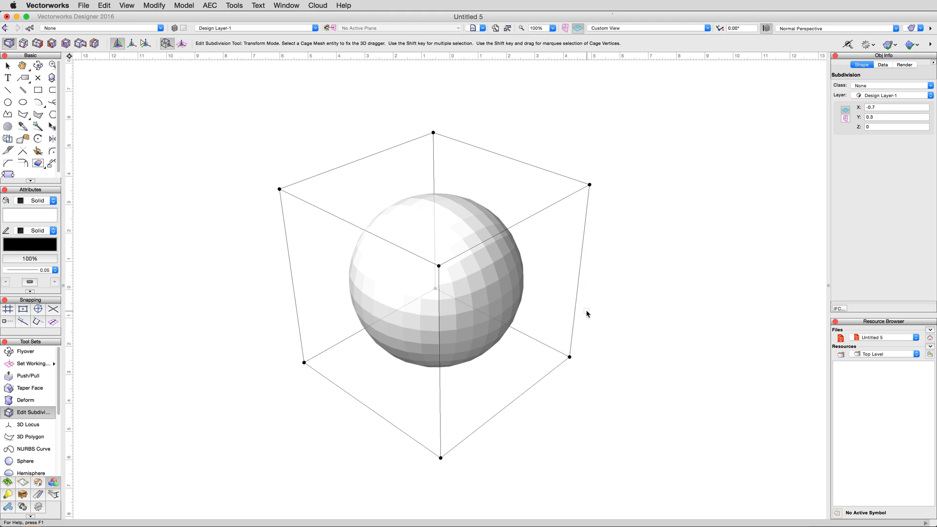
In Crease mode, crease the lower edge of the cage's front-left face and that edge's two end vertices
{"action": "middle_click_drag", "start_coordinate": [586, 313], "coordinate": [593, 309], "text": "shift"}
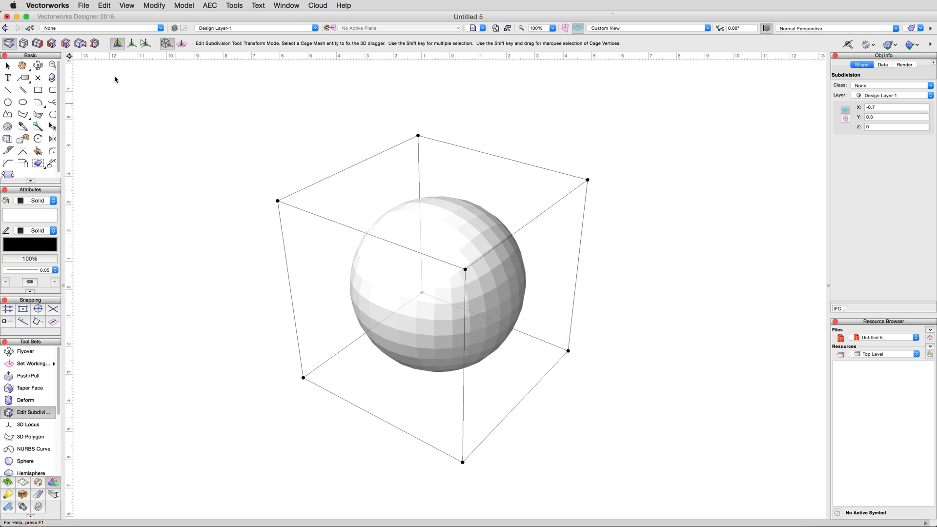
{"action": "left_click", "coordinate": [27, 45]}
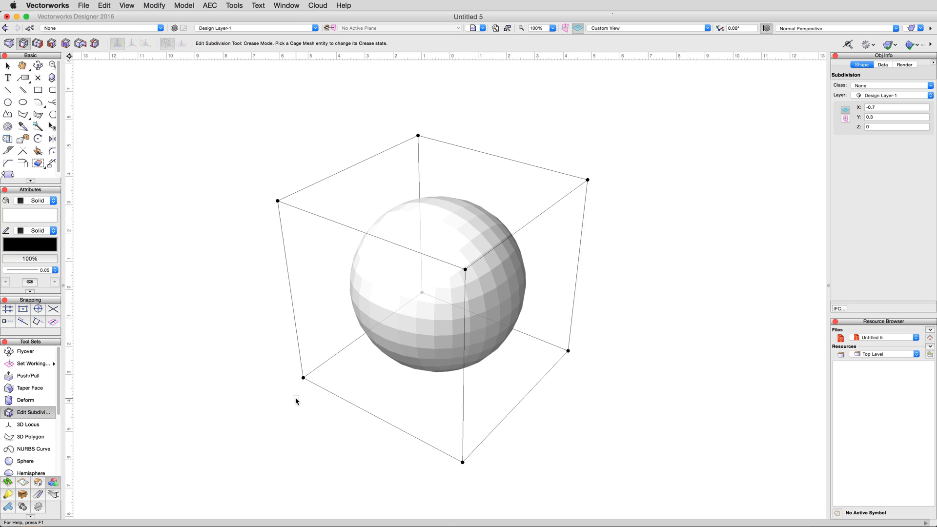
{"action": "left_click", "coordinate": [378, 419]}
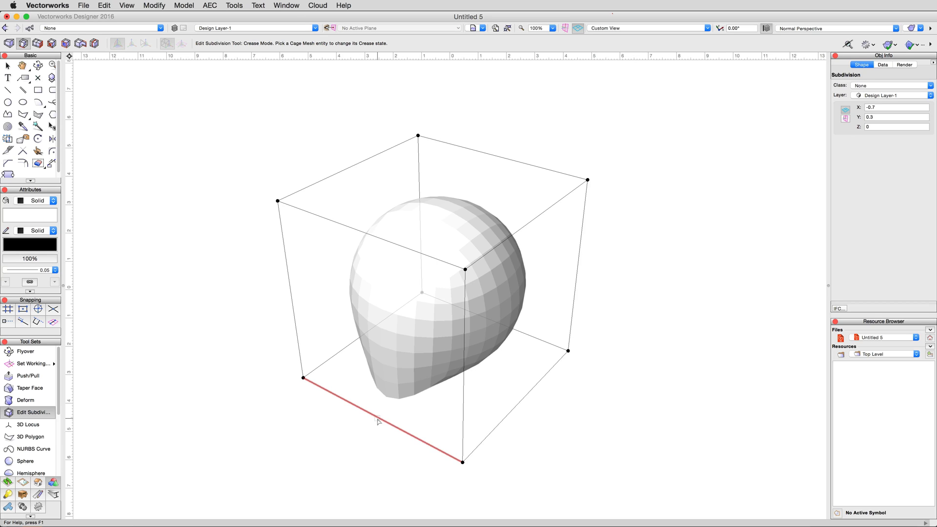
{"action": "left_click", "coordinate": [303, 379]}
{"action": "left_click", "coordinate": [462, 462]}
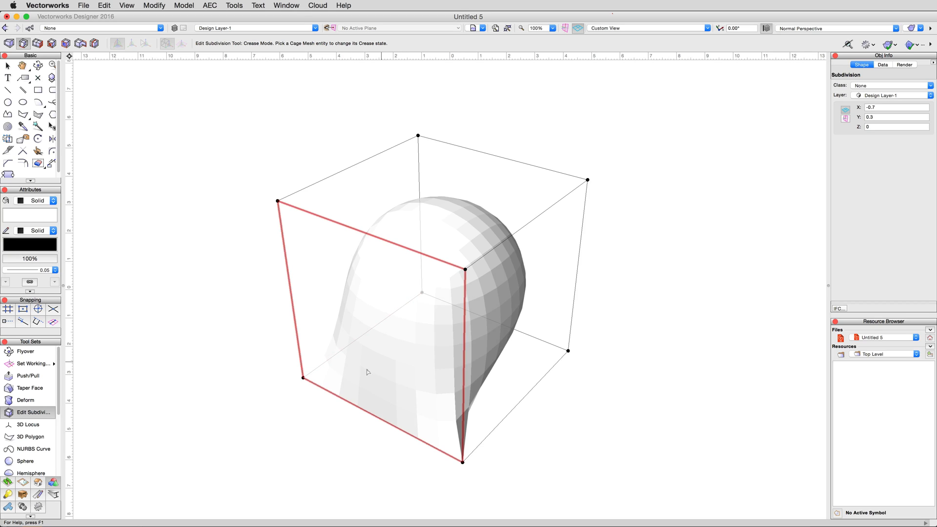
Set the subdivision object's solid fill to a dark blue from the Classic Vectorworks Colors
{"action": "left_click", "coordinate": [40, 217]}
{"action": "left_click", "coordinate": [68, 454]}
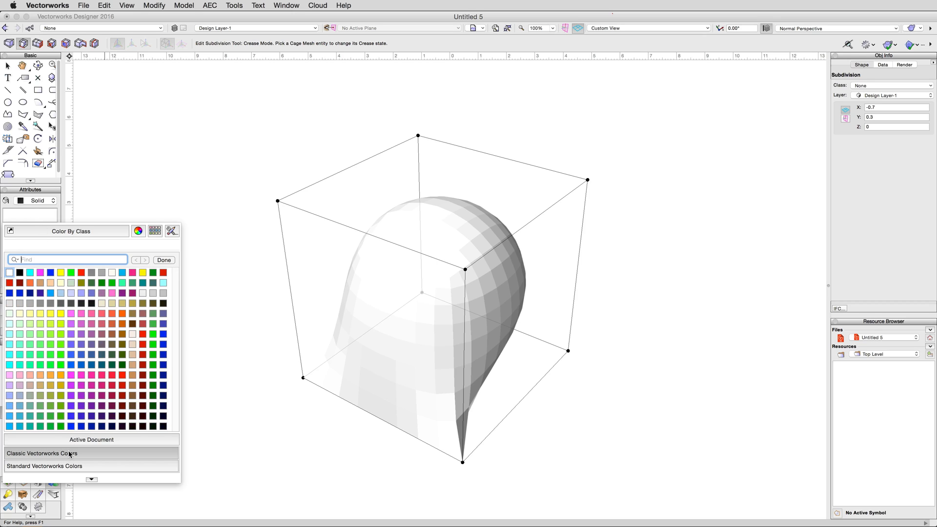
{"action": "left_click", "coordinate": [167, 326]}
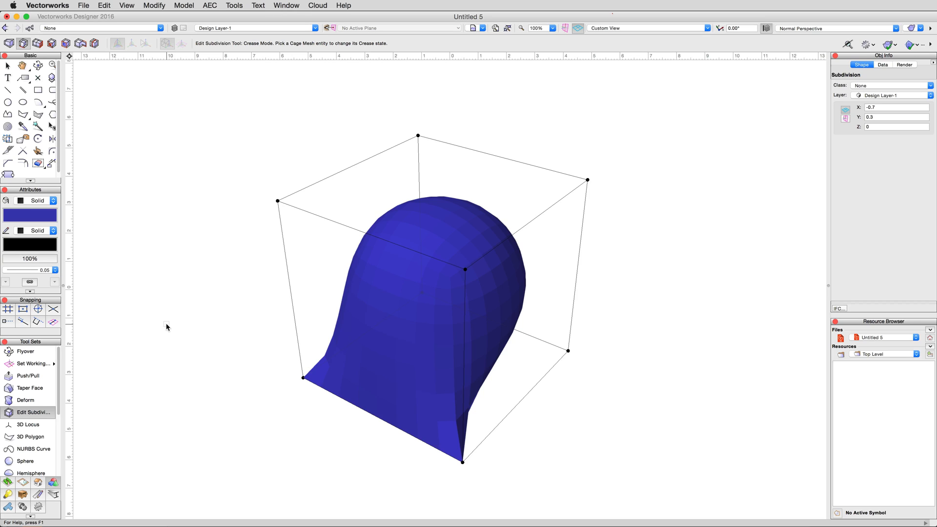
Remove the creases from the lower edge of the cage's front-left face and its two end vertices
{"action": "left_click", "coordinate": [296, 378]}
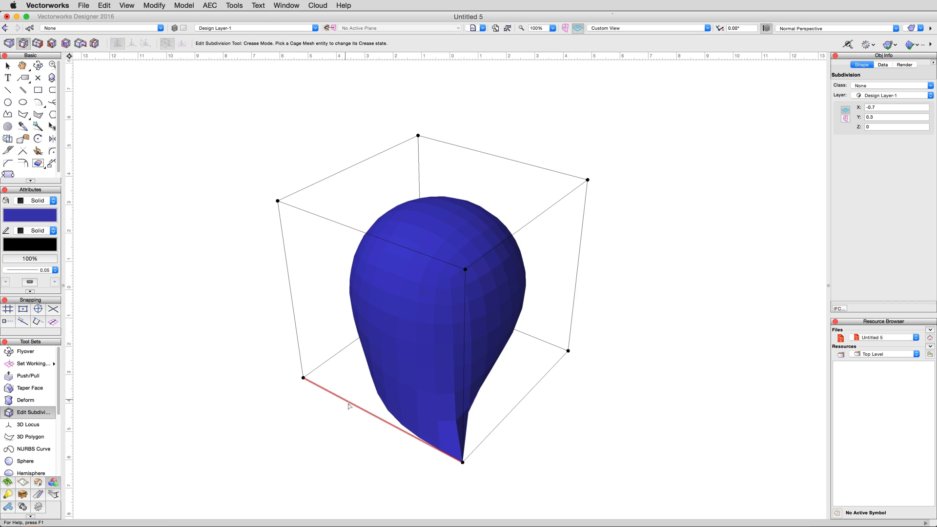
{"action": "left_click", "coordinate": [462, 462]}
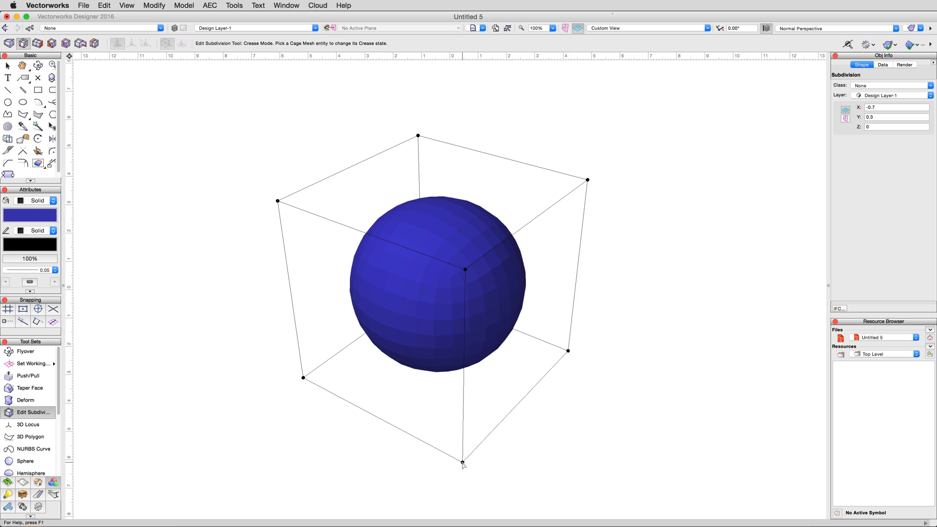
Crease the cage's front-right face and all four of its corner vertices
{"action": "left_click", "coordinate": [514, 322]}
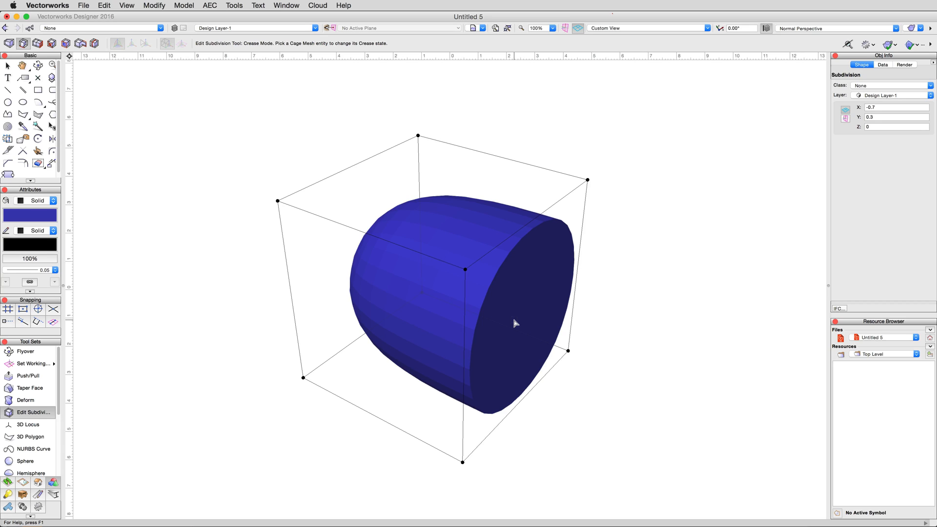
{"action": "left_click", "coordinate": [465, 270]}
{"action": "left_click", "coordinate": [587, 180]}
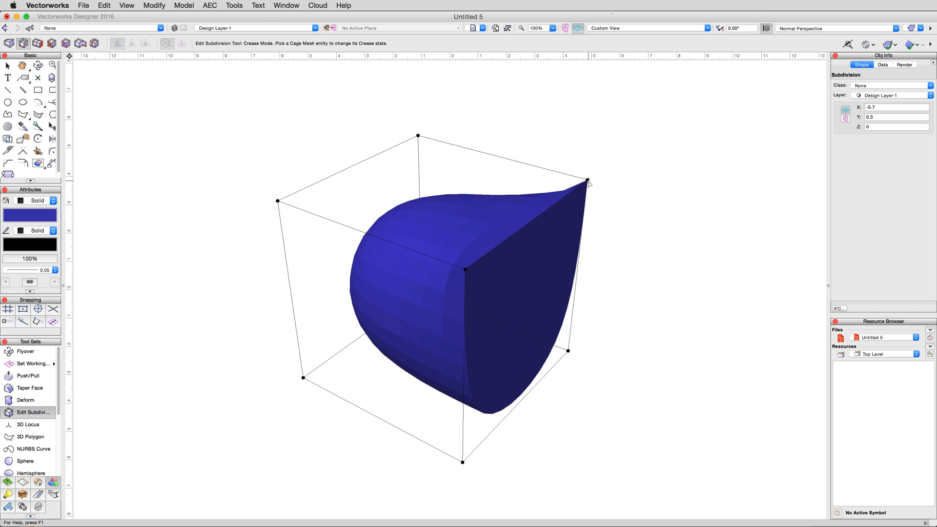
{"action": "left_click", "coordinate": [568, 351]}
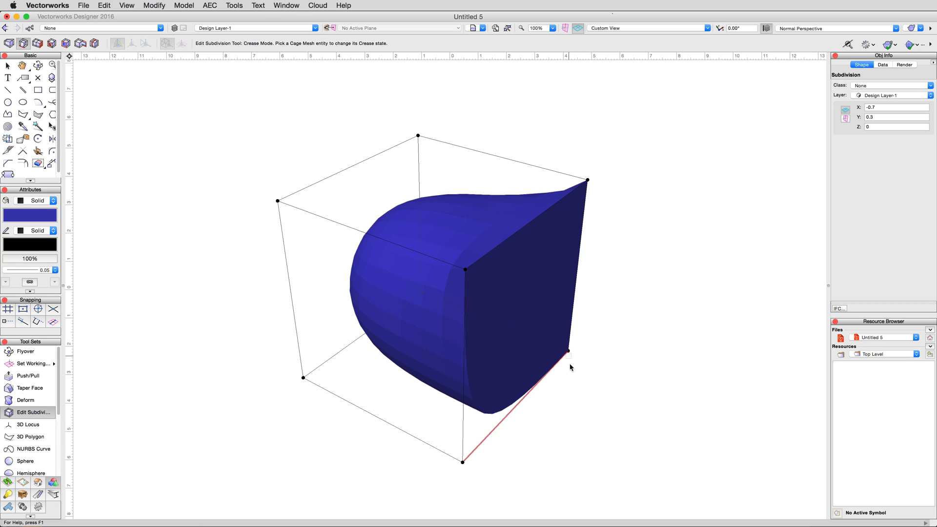
{"action": "left_click", "coordinate": [463, 462]}
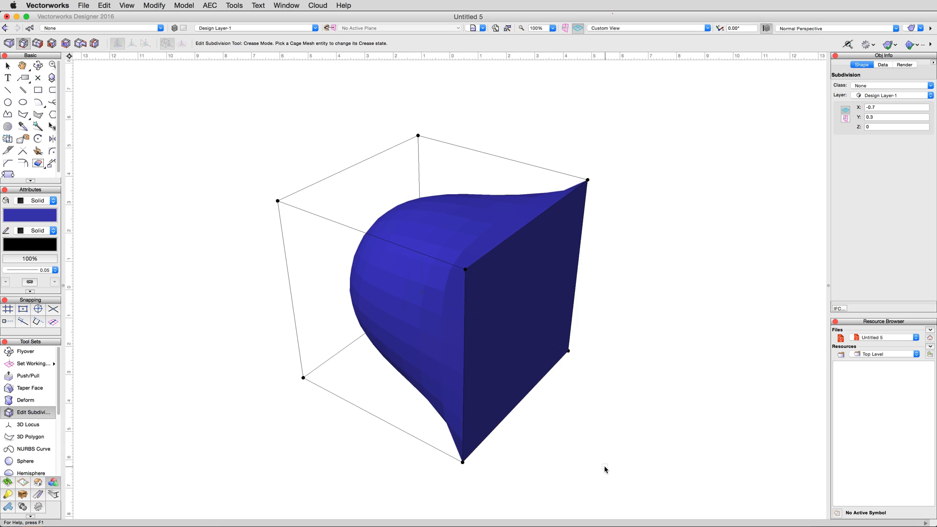
Remove the creases from the cage's front-right face and its four corner vertices to restore the plain sphere
{"action": "left_click", "coordinate": [514, 328]}
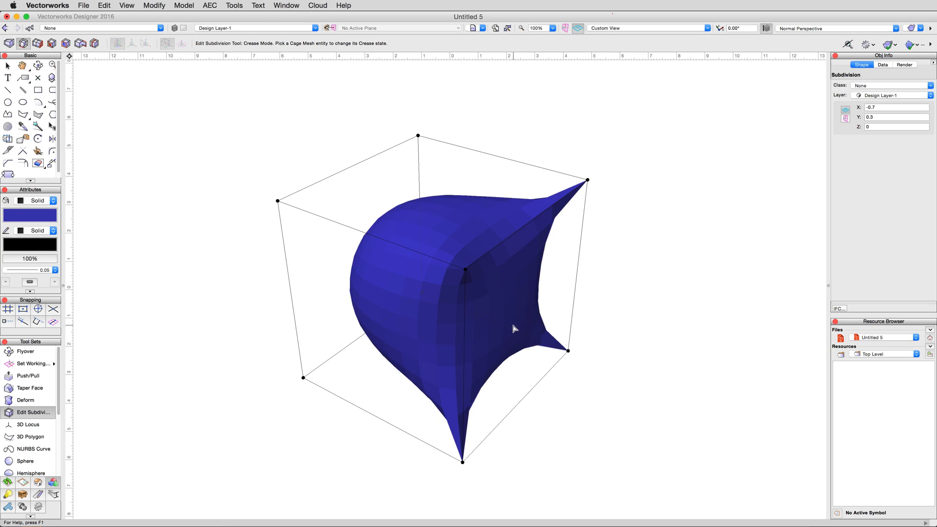
{"action": "mouse_move", "coordinate": [649, 330]}
{"action": "middle_mouse_down", "text": "shift"}
{"action": "mouse_move", "coordinate": [615, 316]}
{"action": "mouse_move", "coordinate": [649, 320]}
{"action": "middle_mouse_up", "text": "shift"}
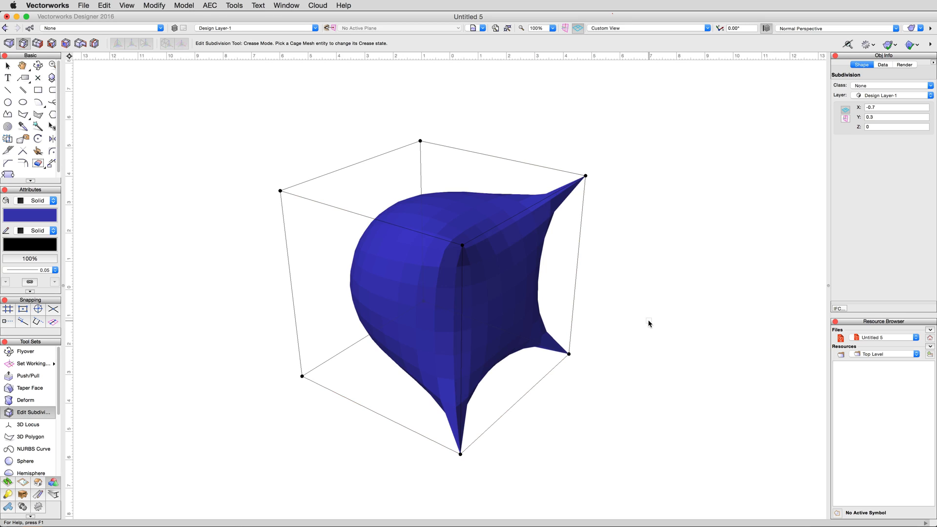
{"action": "left_click", "coordinate": [586, 176]}
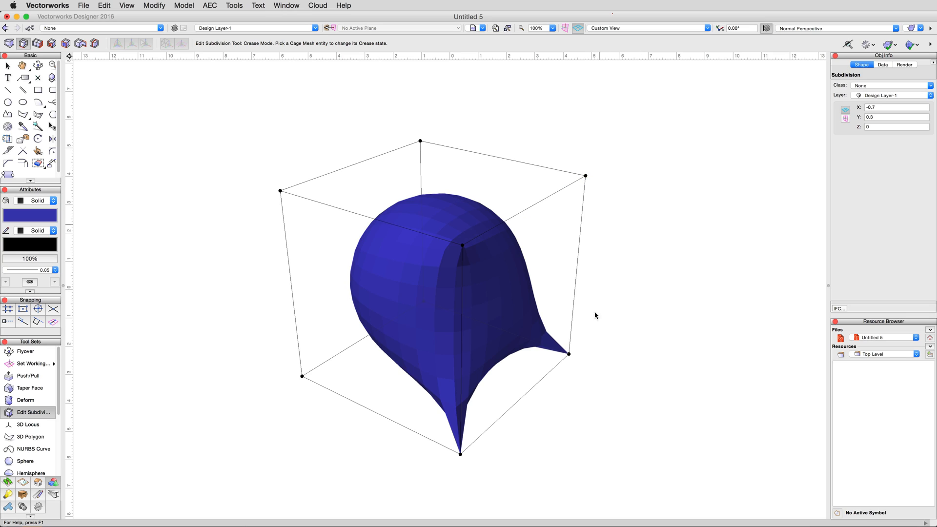
{"action": "left_click", "coordinate": [570, 354]}
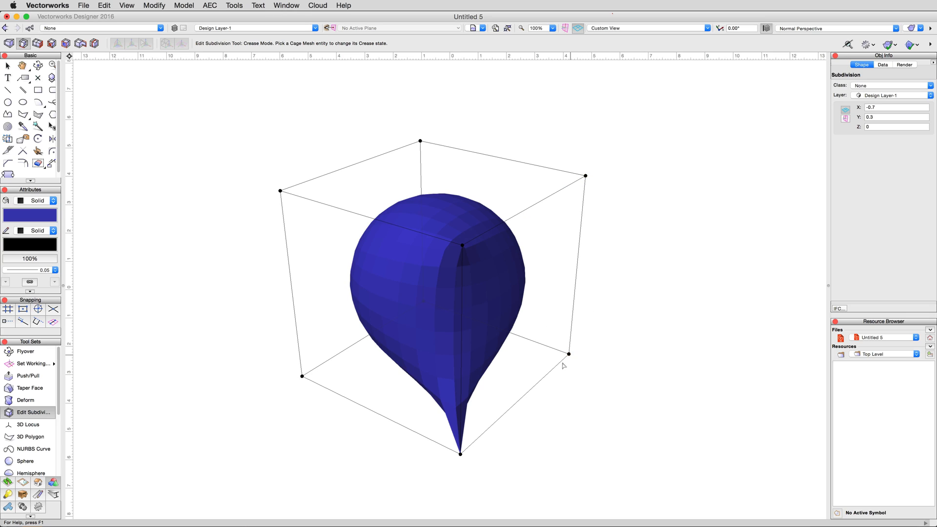
{"action": "left_click", "coordinate": [461, 456]}
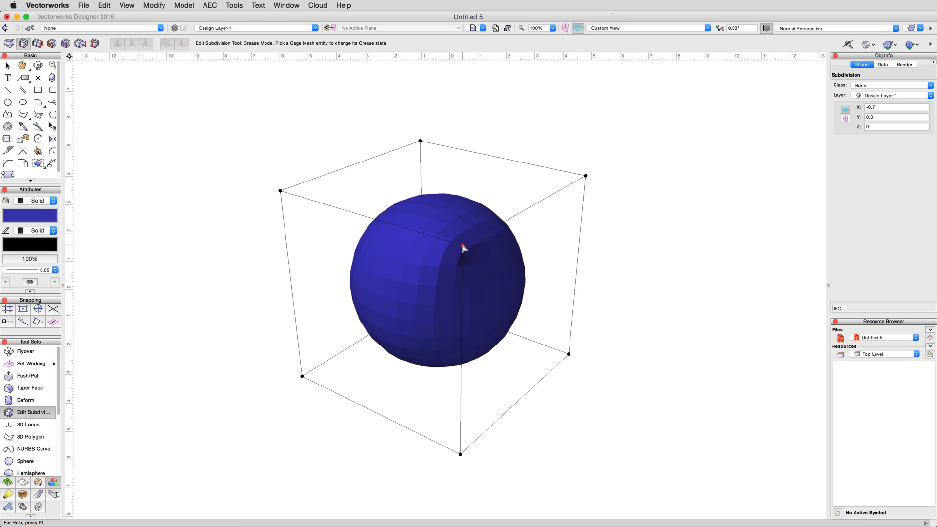
{"action": "left_click", "coordinate": [463, 246]}
In Face Extrude mode, extrude the cage's front-left face outward by about one cage length
{"action": "left_click", "coordinate": [37, 44]}
{"action": "scroll", "coordinate": [432, 116], "scroll_direction": "down", "scroll_amount": 1}
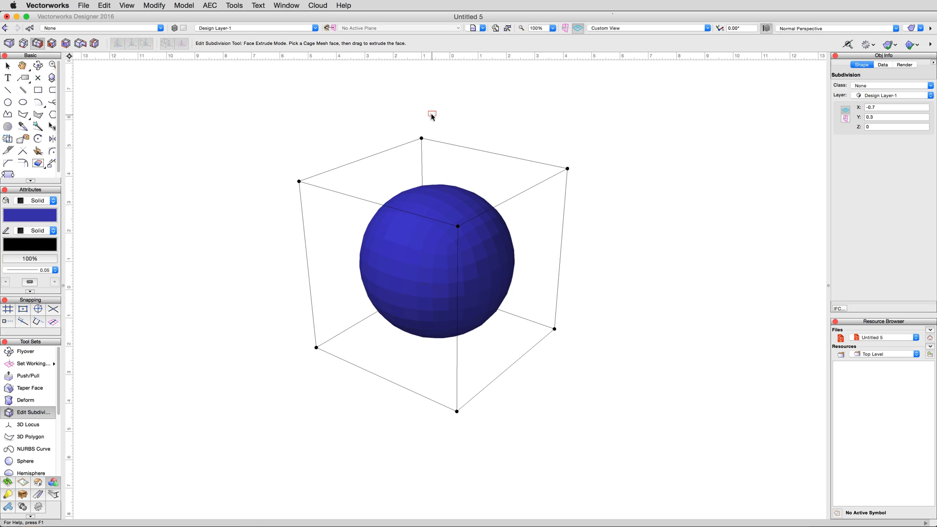
{"action": "left_click_drag", "start_coordinate": [393, 285], "coordinate": [239, 341]}
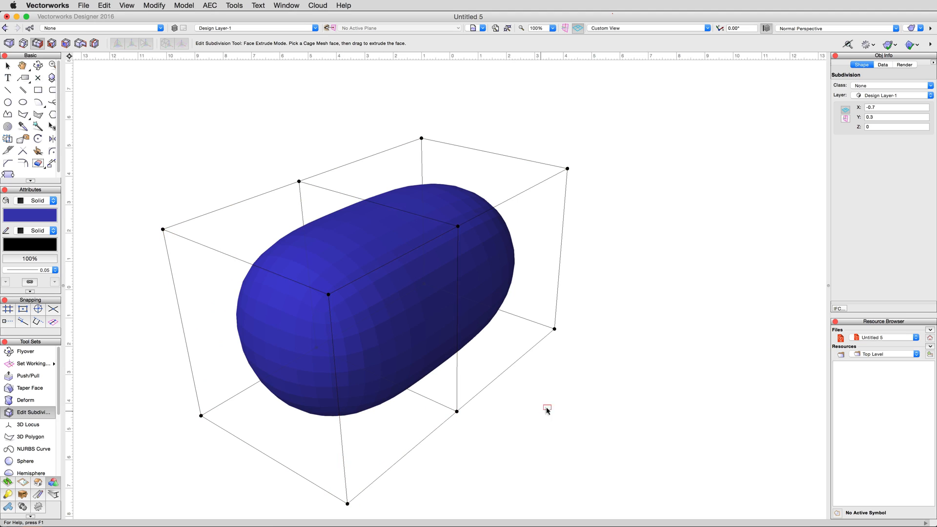
Extrude the front-right face of the rear cage segment outward, and extrude the new segment's top face upward into a raised arm
{"action": "scroll", "coordinate": [626, 167], "scroll_direction": "down", "scroll_amount": 4}
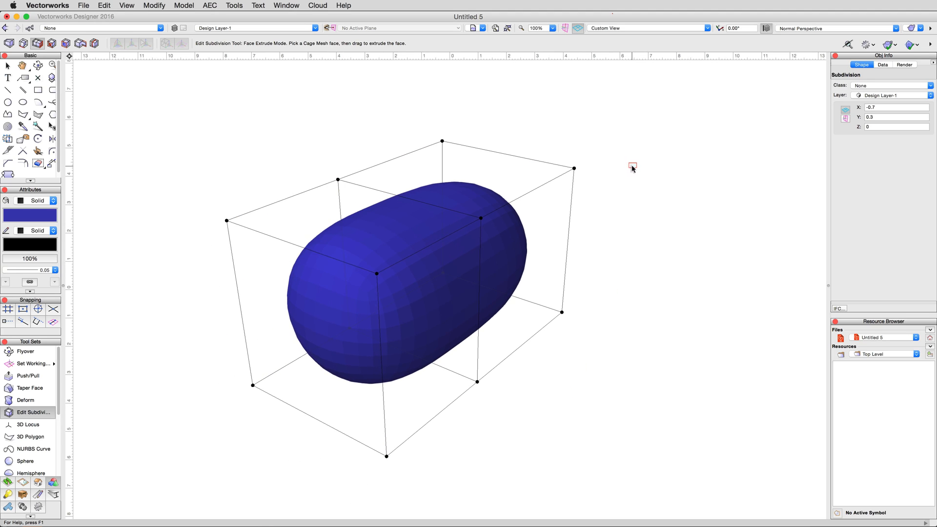
{"action": "middle_click_drag", "start_coordinate": [676, 256], "coordinate": [661, 257]}
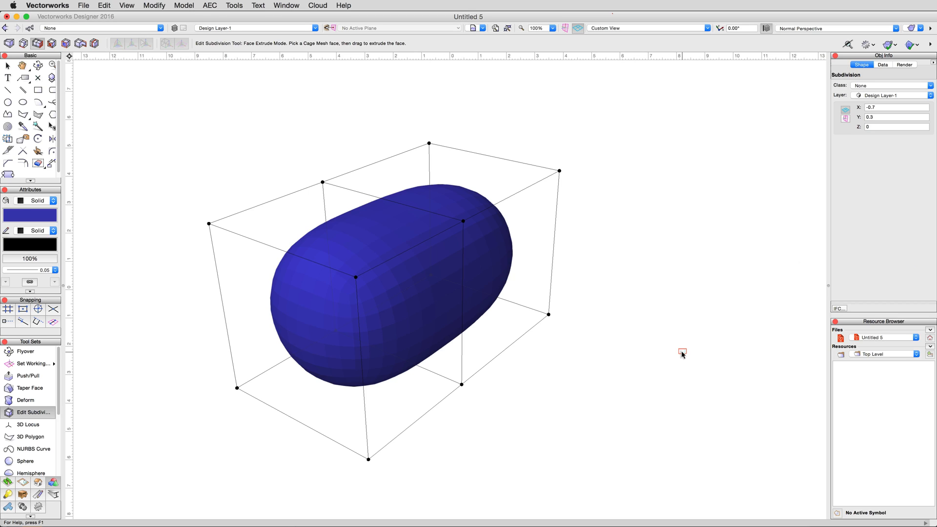
{"action": "left_click", "coordinate": [505, 266]}
{"action": "left_click_drag", "start_coordinate": [504, 266], "coordinate": [653, 325]}
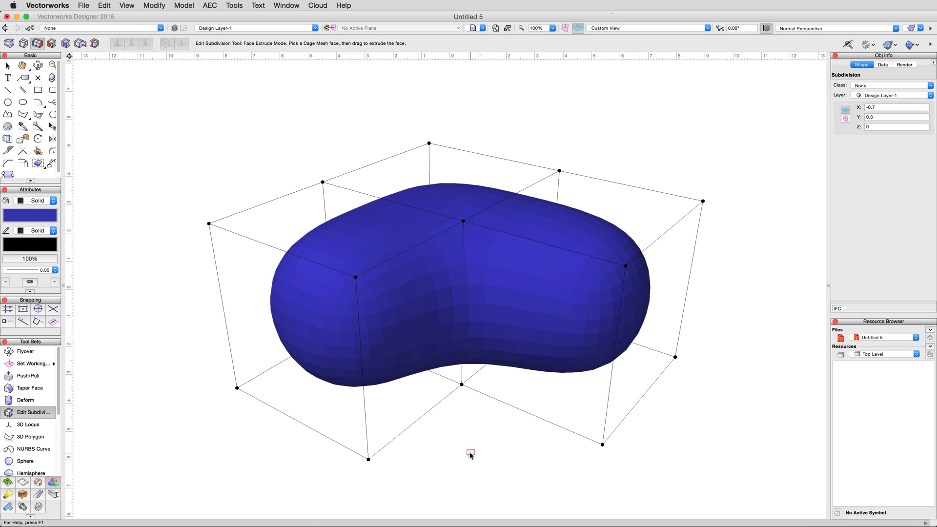
{"action": "scroll", "coordinate": [470, 454], "scroll_direction": "down", "scroll_amount": 3}
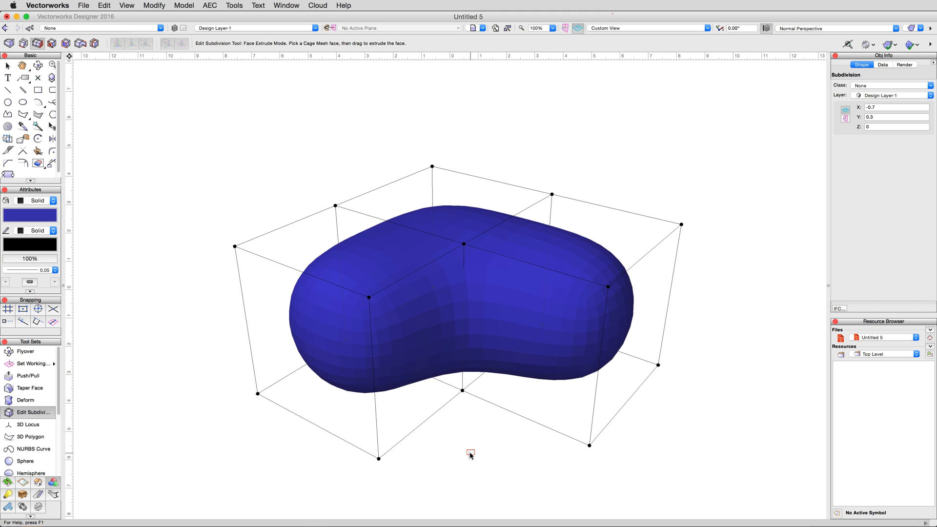
{"action": "left_click_drag", "start_coordinate": [573, 255], "coordinate": [584, 87]}
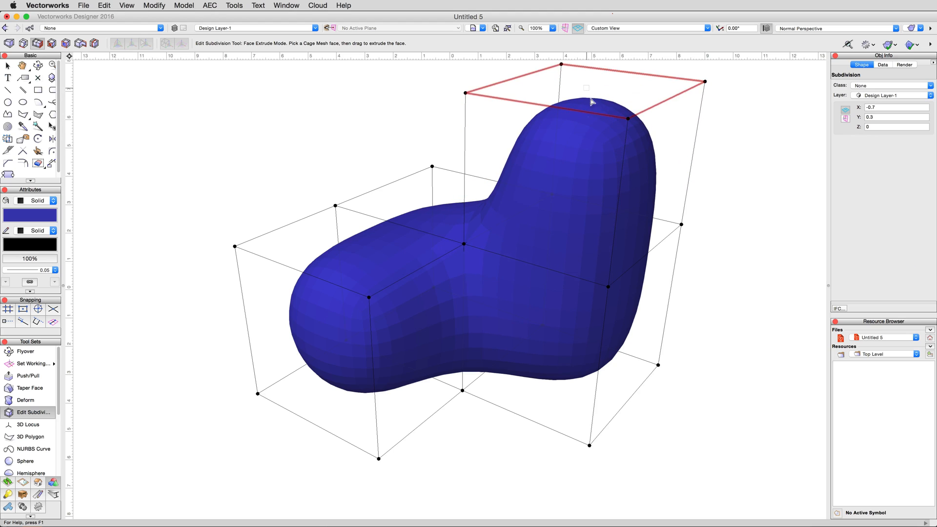
In Transform mode, move the cage edge at the base of the raised arm's outer side about 0.1 inward and rotate it slightly
{"action": "scroll", "coordinate": [275, 452], "scroll_direction": "down", "scroll_amount": 3}
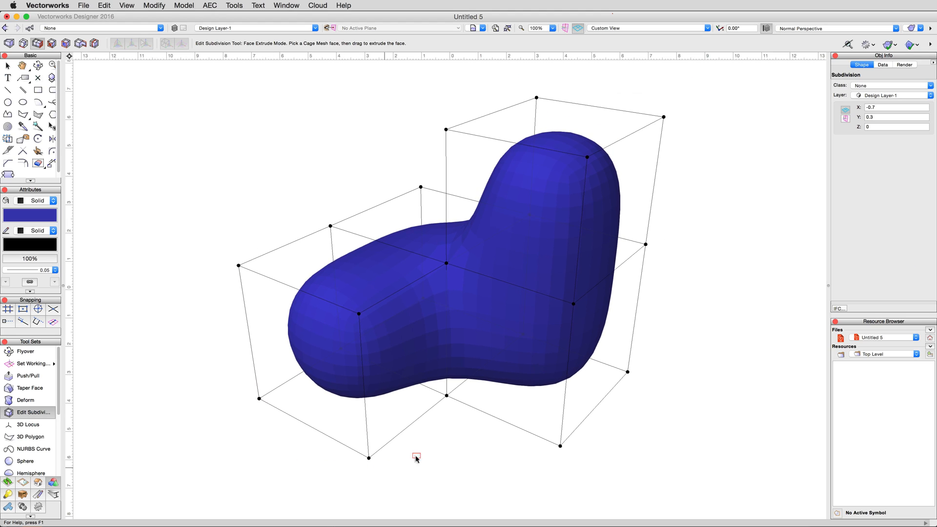
{"action": "key", "text": "h"}
{"action": "left_click_drag", "start_coordinate": [433, 447], "coordinate": [426, 461]}
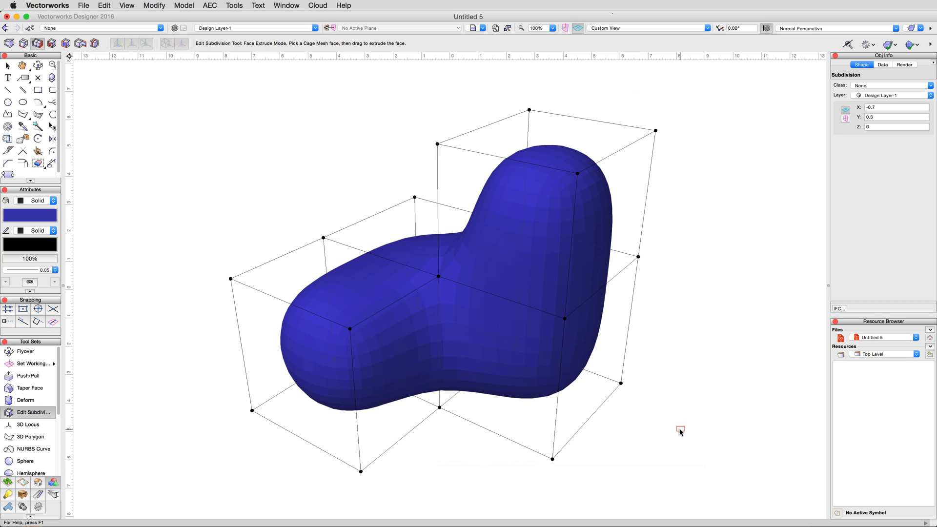
{"action": "left_click", "coordinate": [9, 44]}
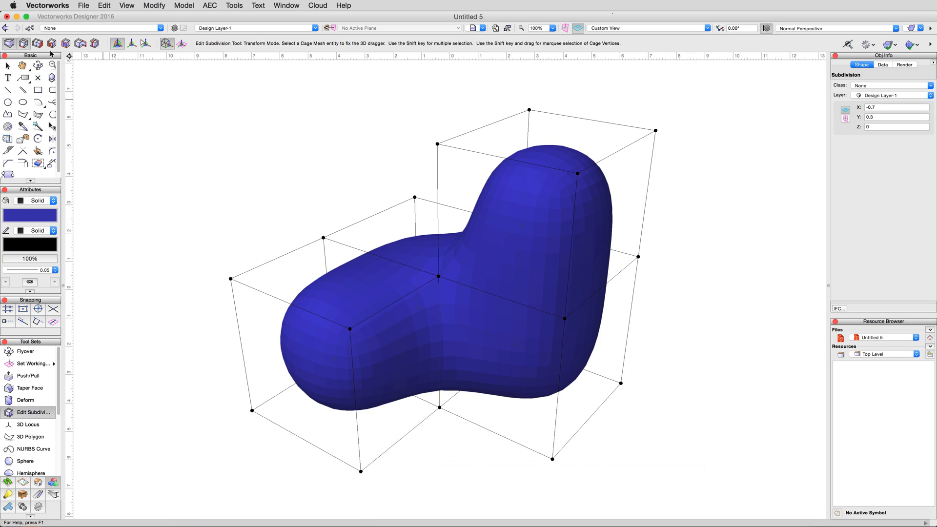
{"action": "left_click", "coordinate": [601, 289]}
{"action": "mouse_move", "coordinate": [649, 298]}
{"action": "left_mouse_down"}
{"action": "mouse_move", "coordinate": [542, 265]}
{"action": "mouse_move", "coordinate": [712, 313]}
{"action": "mouse_move", "coordinate": [740, 332]}
{"action": "mouse_move", "coordinate": [579, 283]}
{"action": "mouse_move", "coordinate": [684, 320]}
{"action": "mouse_move", "coordinate": [644, 303]}
{"action": "left_mouse_up"}
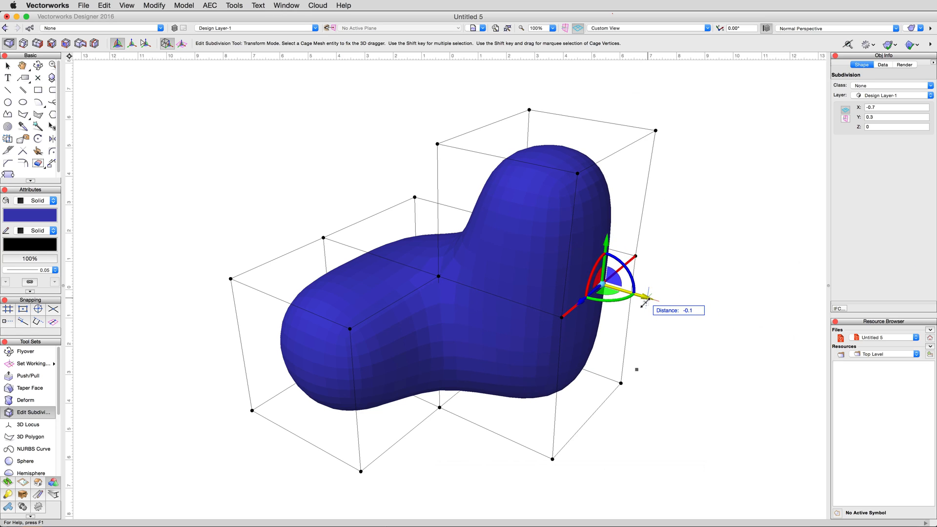
{"action": "left_click_drag", "start_coordinate": [644, 301], "coordinate": [632, 285]}
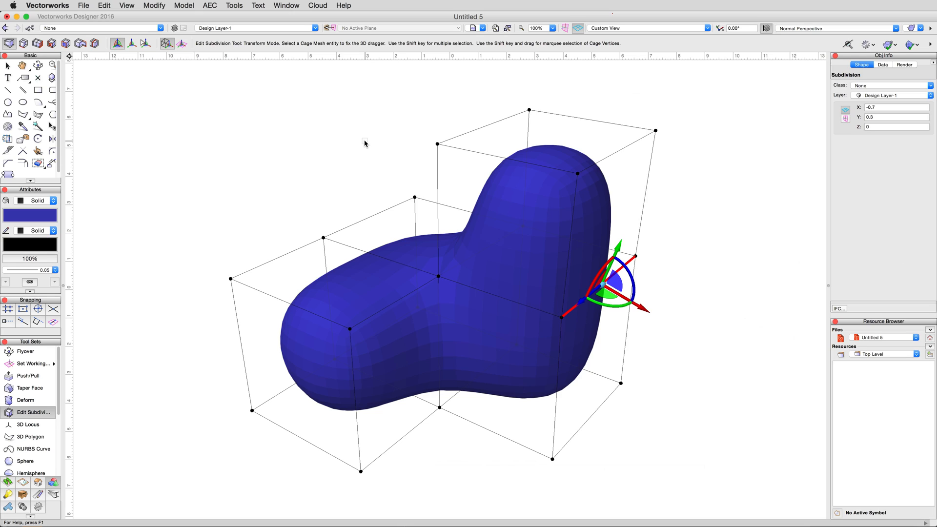
In Face Split mode, split the cage's front-left end face into a smaller inner face, and extrude that inner face outward as a narrow snout
{"action": "left_click", "coordinate": [52, 44]}
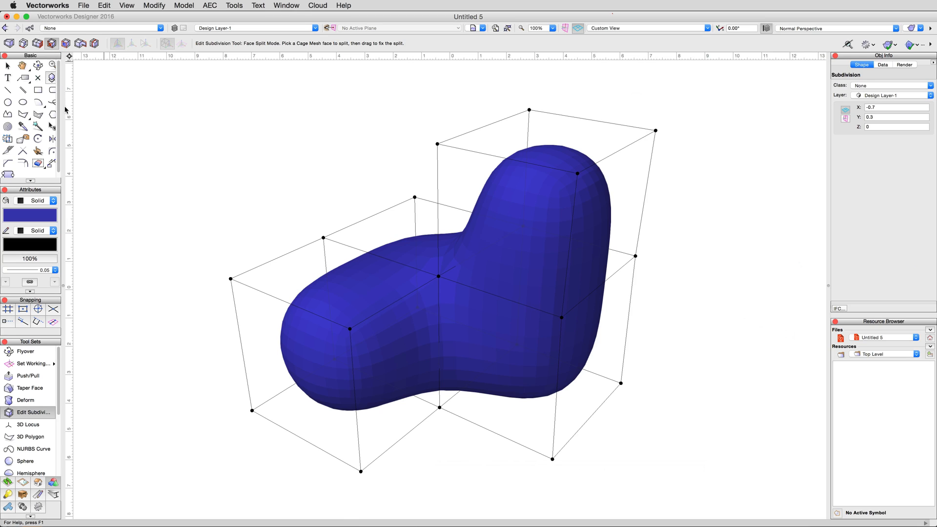
{"action": "left_click_drag", "start_coordinate": [314, 382], "coordinate": [316, 384]}
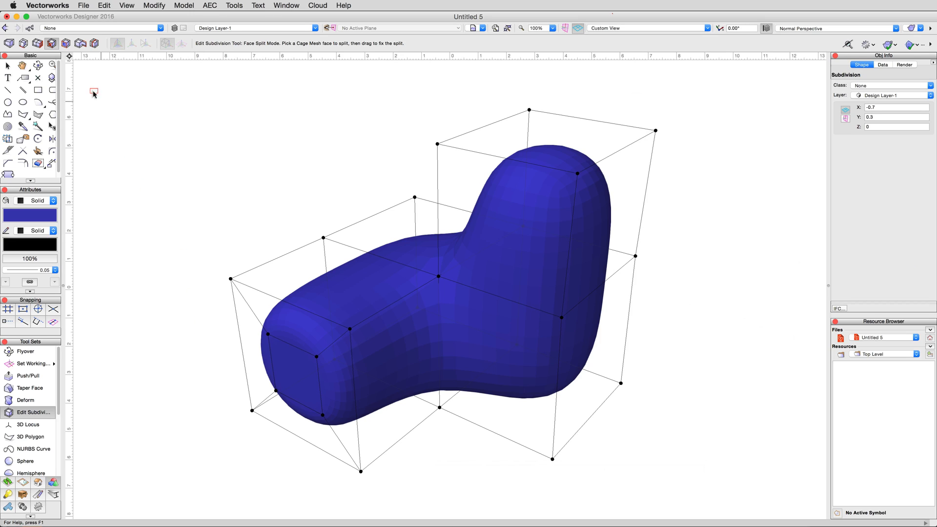
{"action": "left_click", "coordinate": [37, 45]}
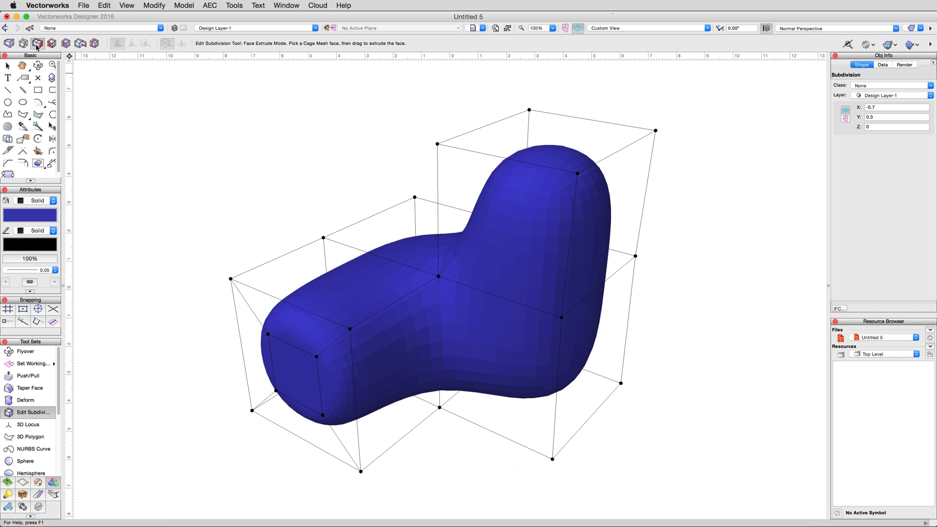
{"action": "left_click_drag", "start_coordinate": [292, 375], "coordinate": [206, 424]}
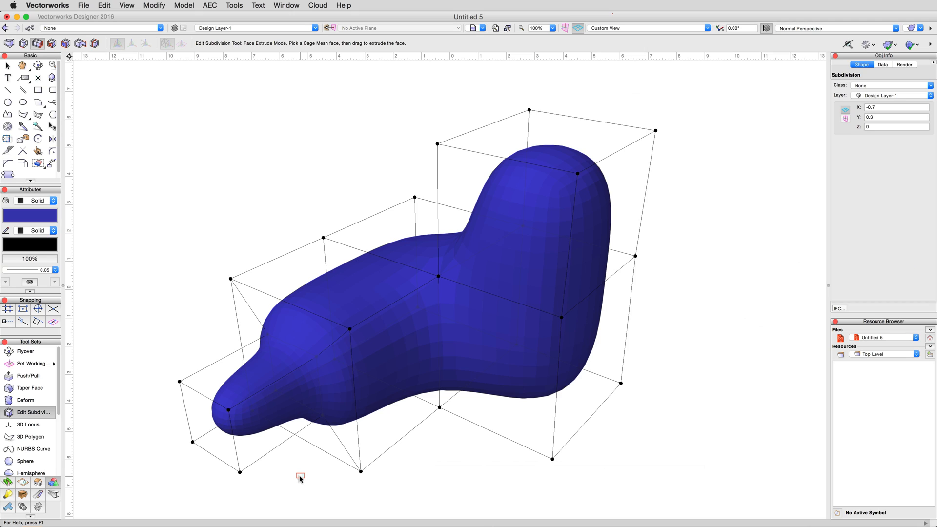
Undo the inner face's extrusion and the split of the front-left end face
{"action": "key", "text": "super+z"}
{"action": "key", "text": "super+z"}
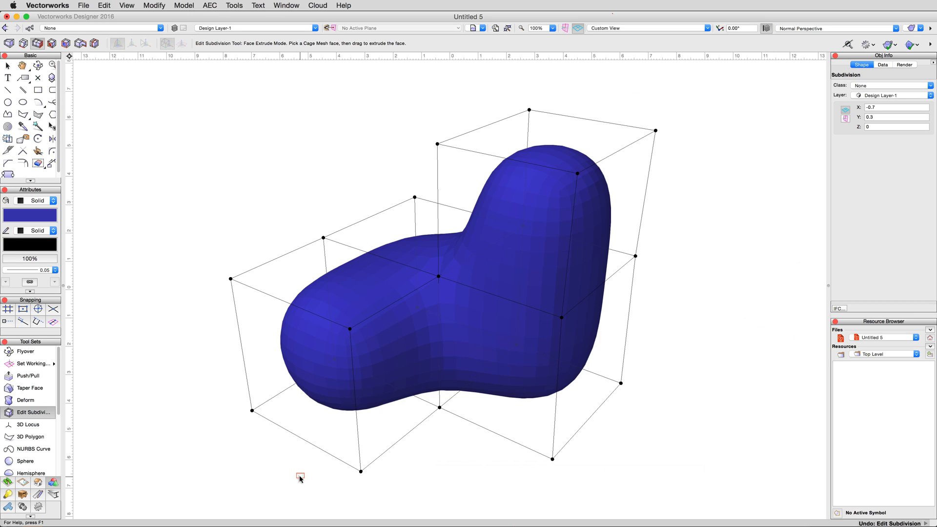
In Face Hole mode, open holes in the cage's front-left end face and the two adjoining lower faces along the front side
{"action": "left_click", "coordinate": [67, 44]}
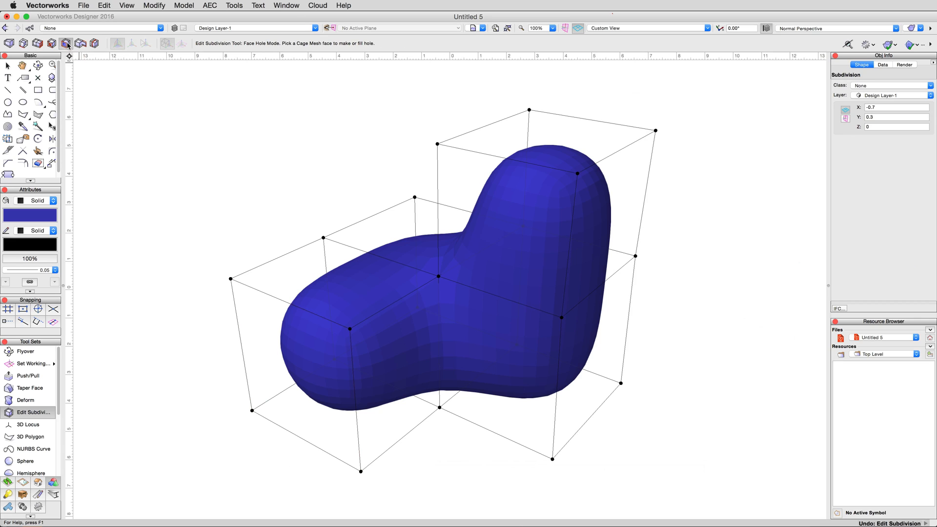
{"action": "left_click", "coordinate": [327, 372]}
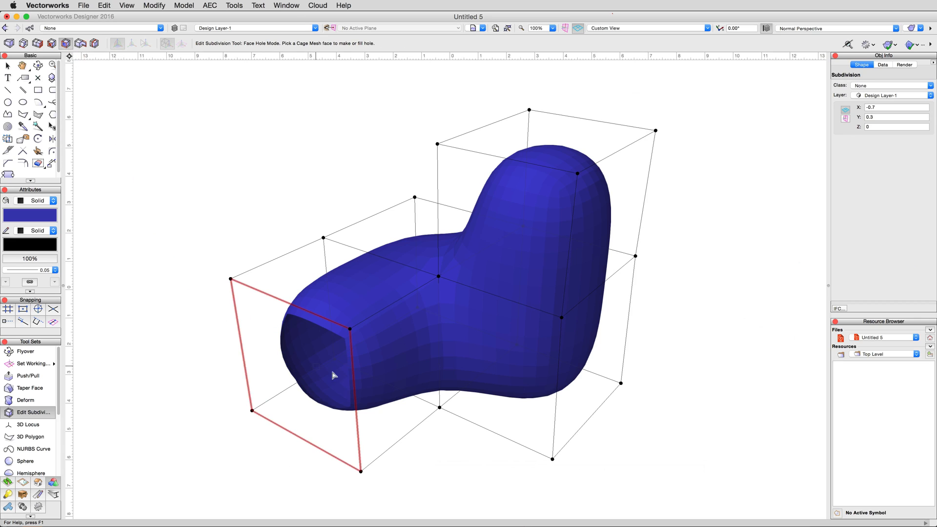
{"action": "left_click", "coordinate": [410, 375]}
{"action": "left_click", "coordinate": [469, 372]}
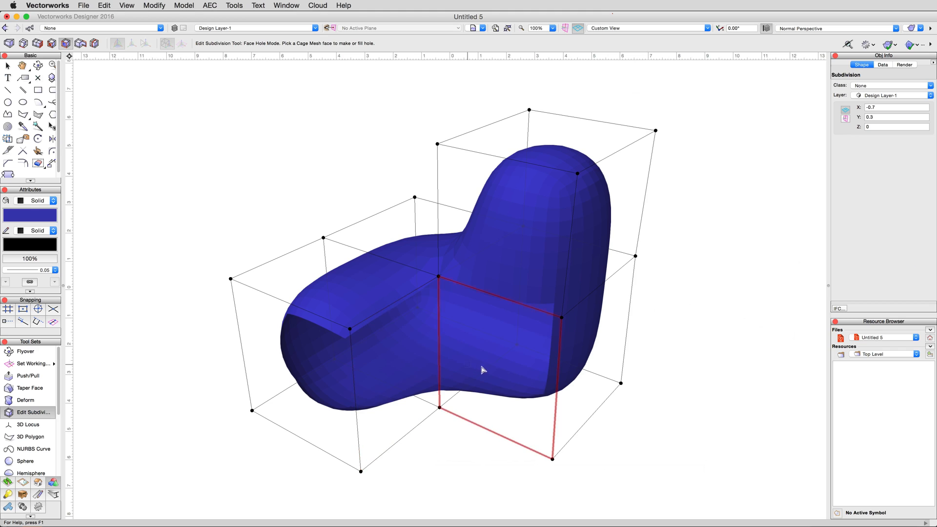
{"action": "left_click", "coordinate": [595, 371]}
Fill the holes in the front-left end face and the lower front faces again
{"action": "key", "text": "shift+c"}
{"action": "mouse_move", "coordinate": [627, 438]}
{"action": "left_mouse_down"}
{"action": "mouse_move", "coordinate": [646, 421]}
{"action": "mouse_move", "coordinate": [621, 420]}
{"action": "mouse_move", "coordinate": [618, 435]}
{"action": "mouse_move", "coordinate": [628, 435]}
{"action": "mouse_move", "coordinate": [625, 406]}
{"action": "mouse_move", "coordinate": [625, 432]}
{"action": "left_mouse_up"}
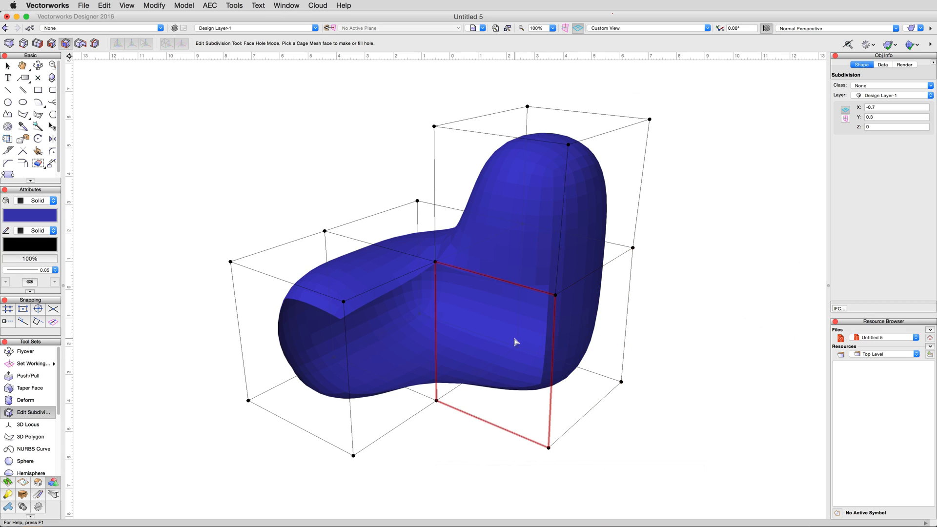
{"action": "left_click", "coordinate": [332, 355]}
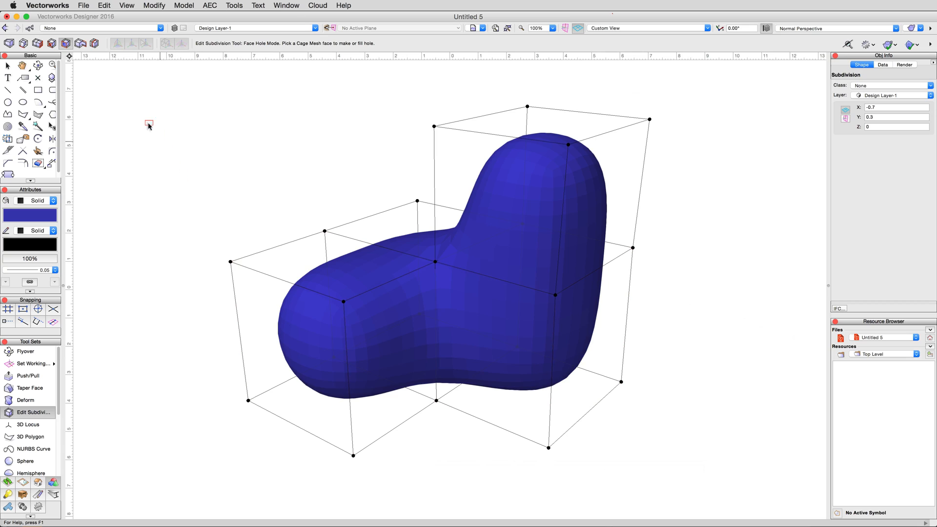
Make a single hole in the cage's front-left end face using Face Hole mode
{"action": "left_click", "coordinate": [82, 44]}
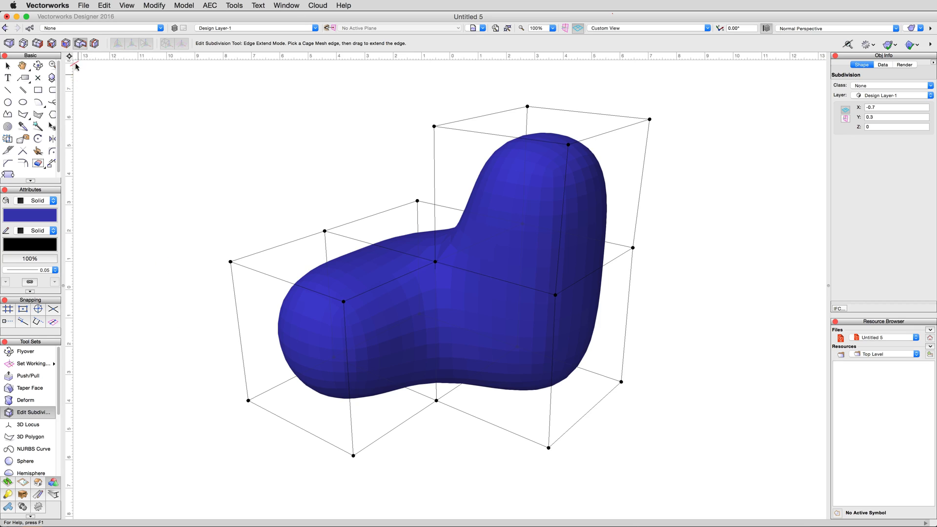
{"action": "left_click", "coordinate": [66, 44]}
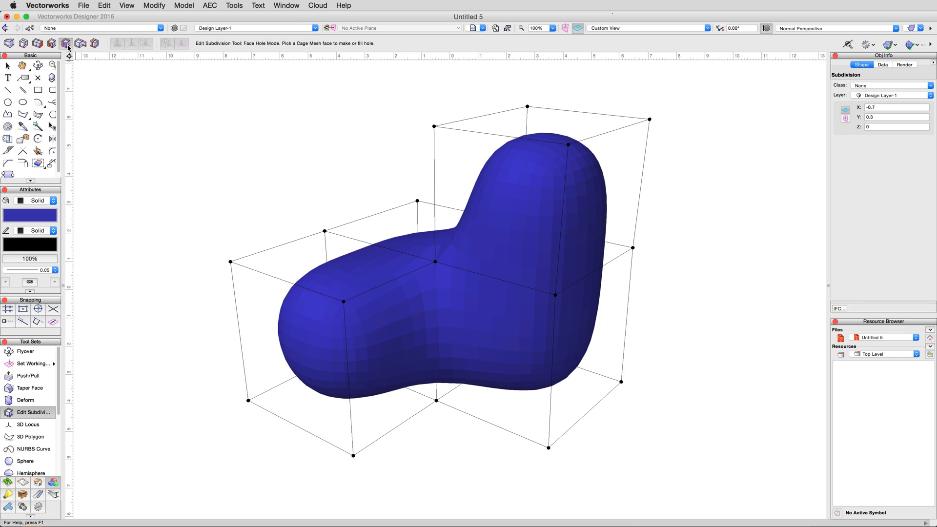
{"action": "left_click", "coordinate": [304, 341]}
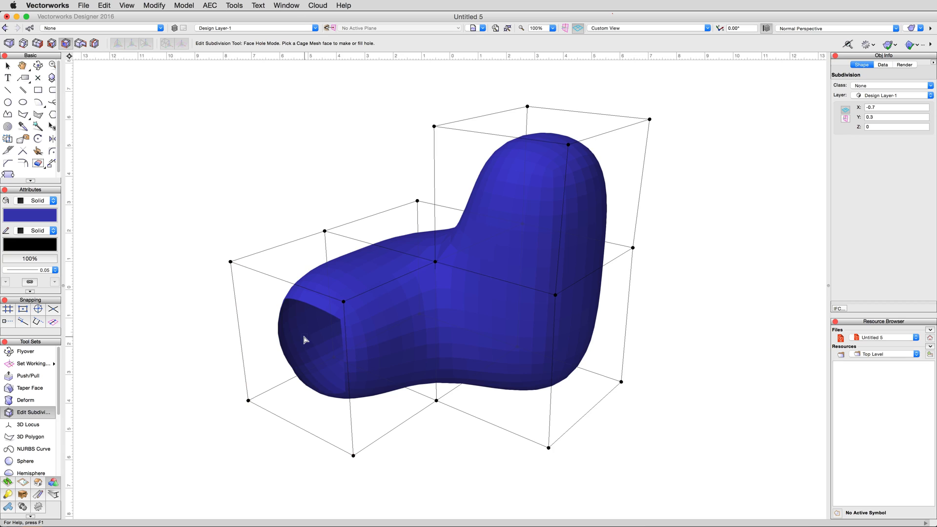
Exit and re-enter editing of the subdivision, and fill the hole in the front-left end face in Face Hole mode
{"action": "left_click", "coordinate": [80, 44]}
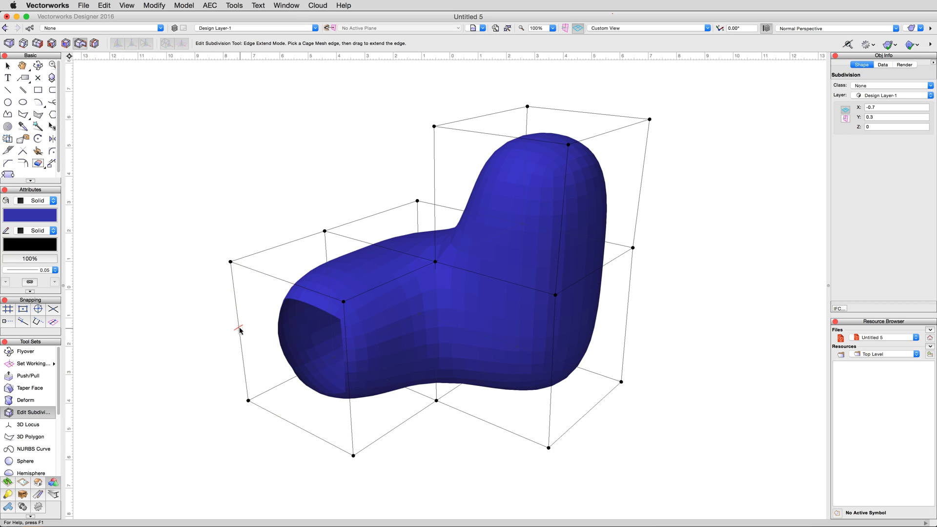
{"action": "key", "text": "x"}
{"action": "key", "text": "x"}
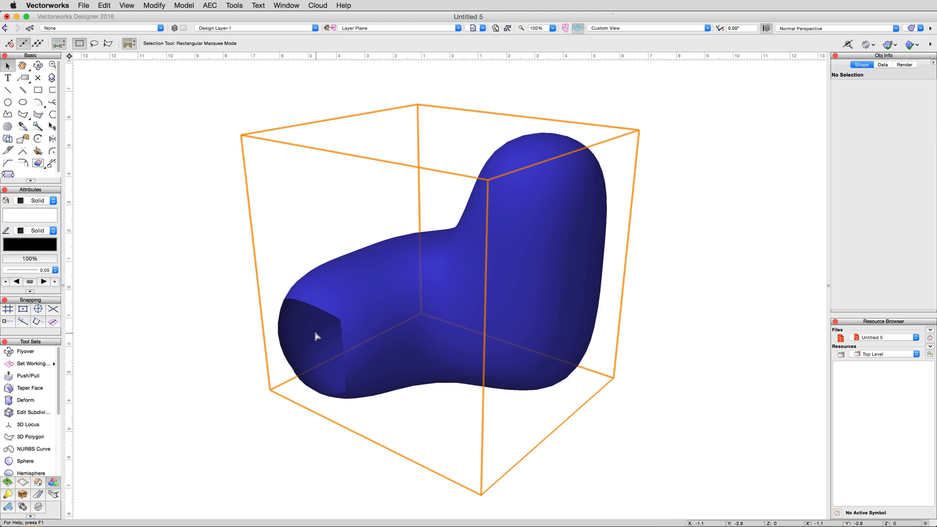
{"action": "double_click", "coordinate": [316, 335]}
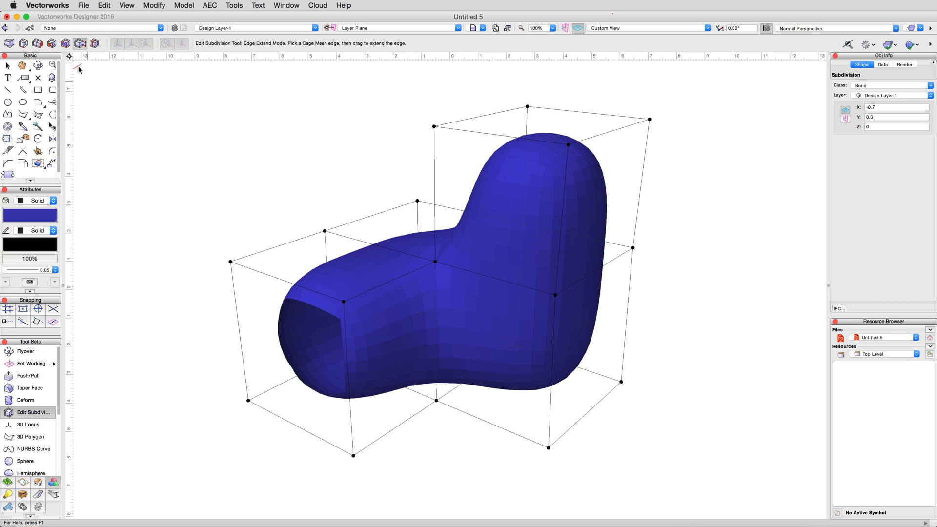
{"action": "left_click", "coordinate": [66, 43]}
{"action": "left_click", "coordinate": [328, 371]}
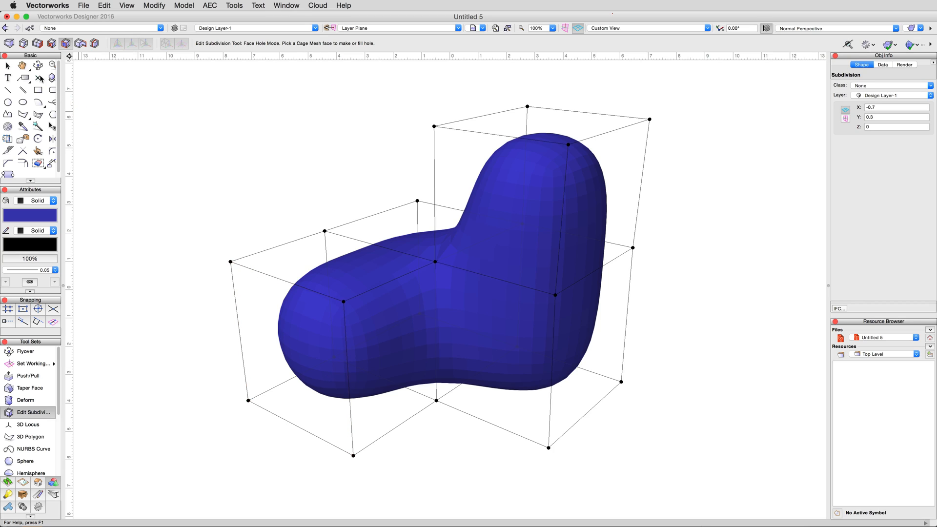
In Transform mode, delete the cage's front-left end face
{"action": "left_click", "coordinate": [8, 44]}
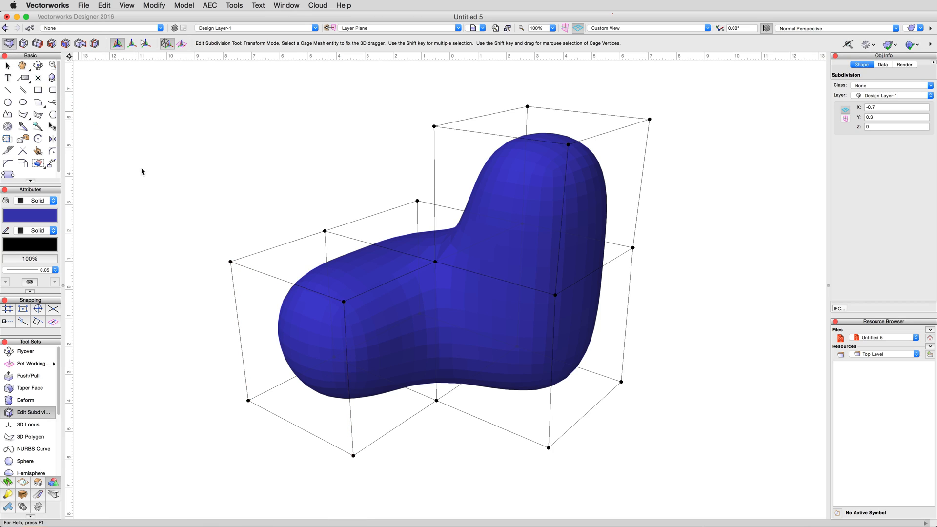
{"action": "left_click", "coordinate": [302, 349]}
{"action": "key", "text": "Delete"}
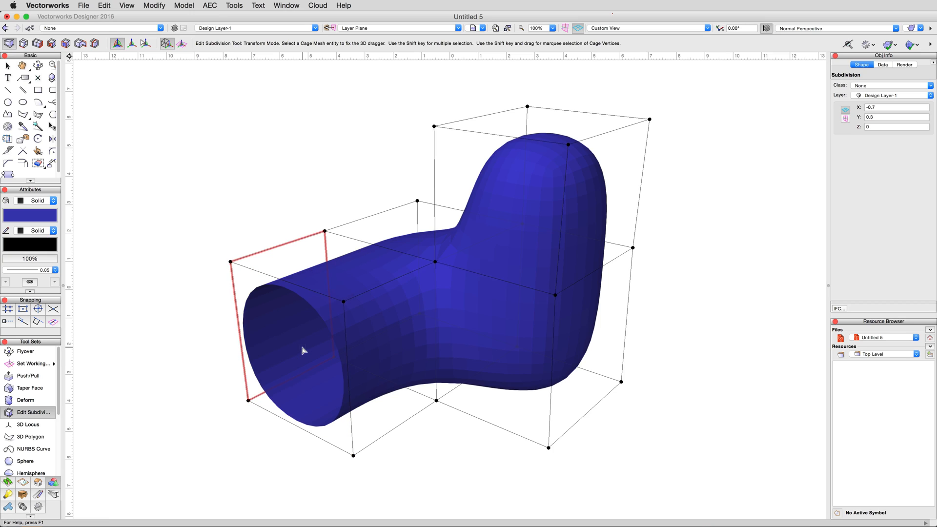
In Edge Extend mode, extend the far vertical edge and the bottom edge of the open front-left end outward
{"action": "left_click", "coordinate": [80, 44]}
{"action": "left_click_drag", "start_coordinate": [244, 345], "coordinate": [153, 356]}
{"action": "left_click_drag", "start_coordinate": [302, 431], "coordinate": [241, 466]}
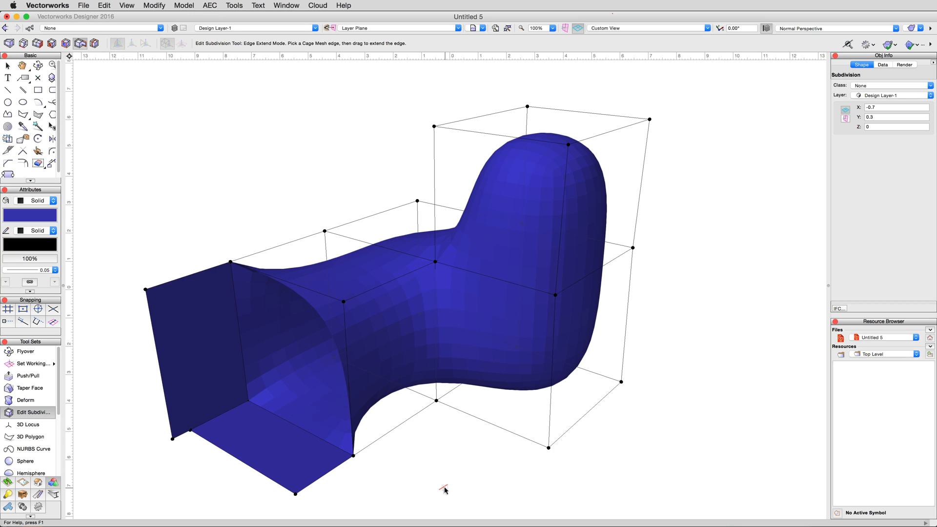
Undo both edge extensions and the deletion of the front-left end face
{"action": "key", "text": "super+z"}
{"action": "key", "text": "super+z"}
{"action": "key", "text": "super+z"}
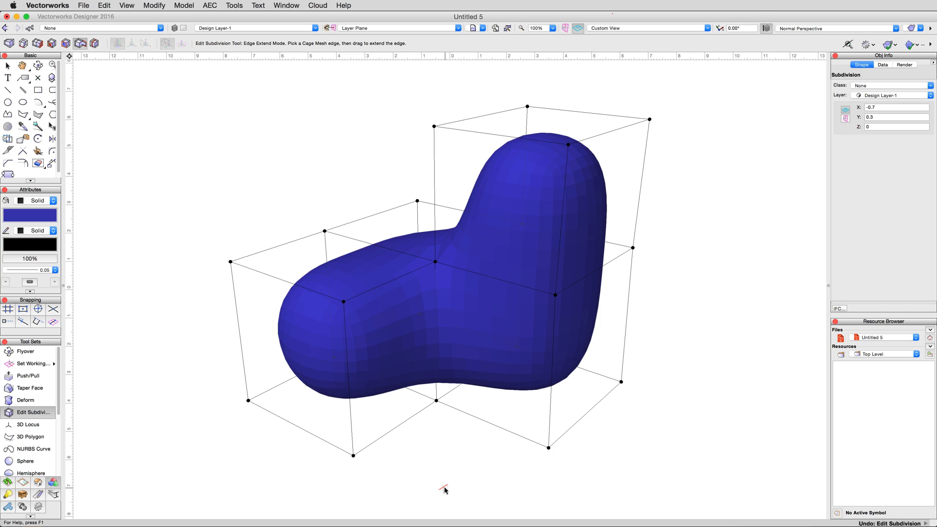
In Edge Split mode, split the cage close to the front-left end face, and split the raised arm's segment toward its outer side at about 74 percent
{"action": "left_click", "coordinate": [95, 43]}
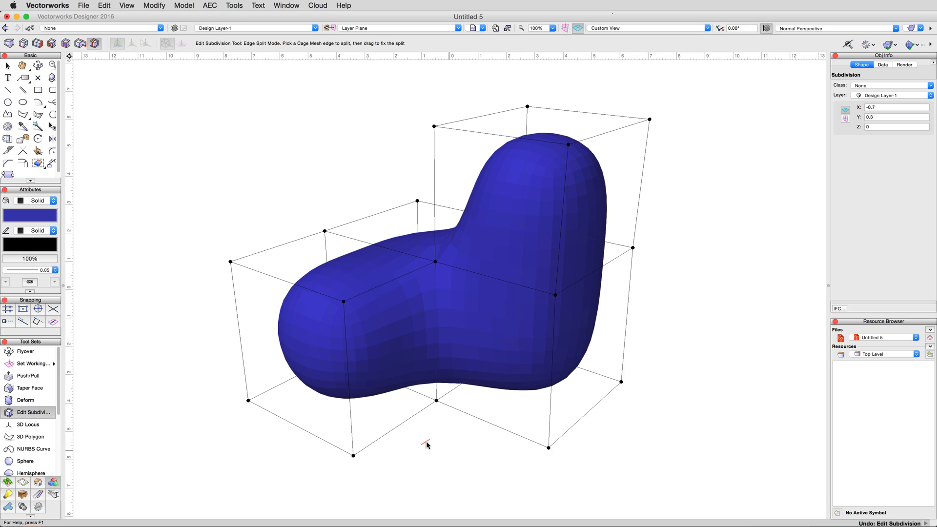
{"action": "left_click", "coordinate": [403, 422]}
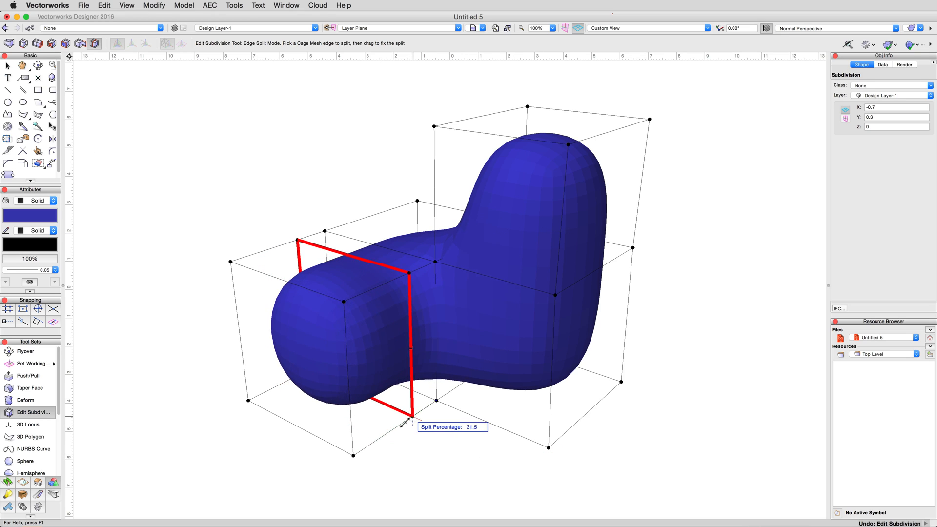
{"action": "left_click", "coordinate": [376, 441]}
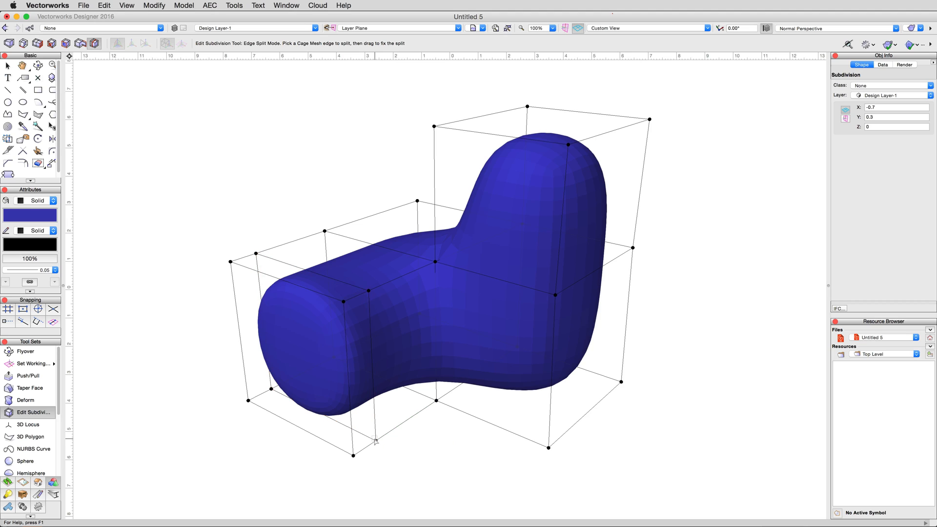
{"action": "left_click", "coordinate": [488, 423]}
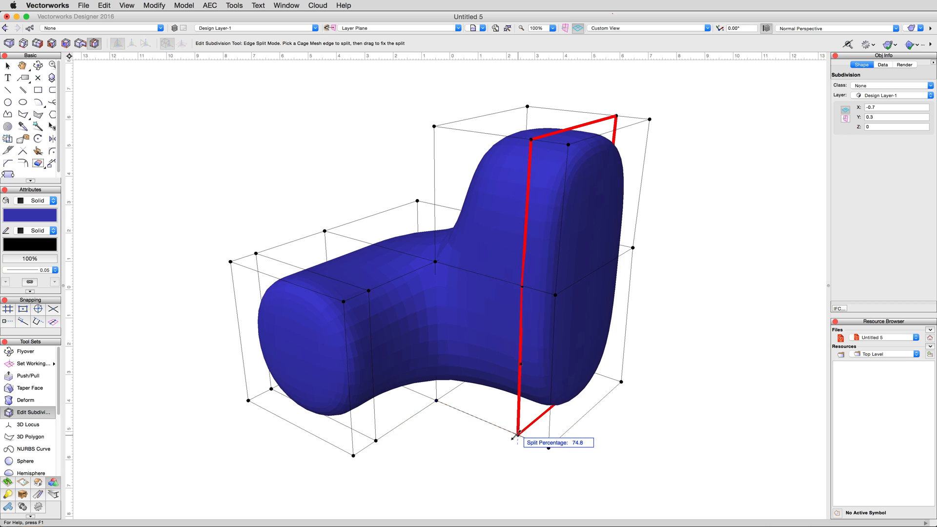
{"action": "left_click", "coordinate": [517, 436]}
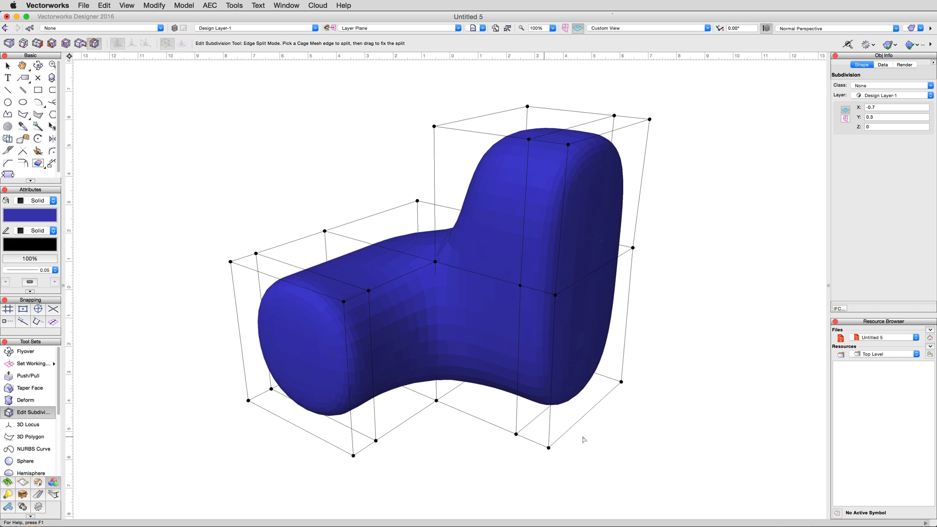